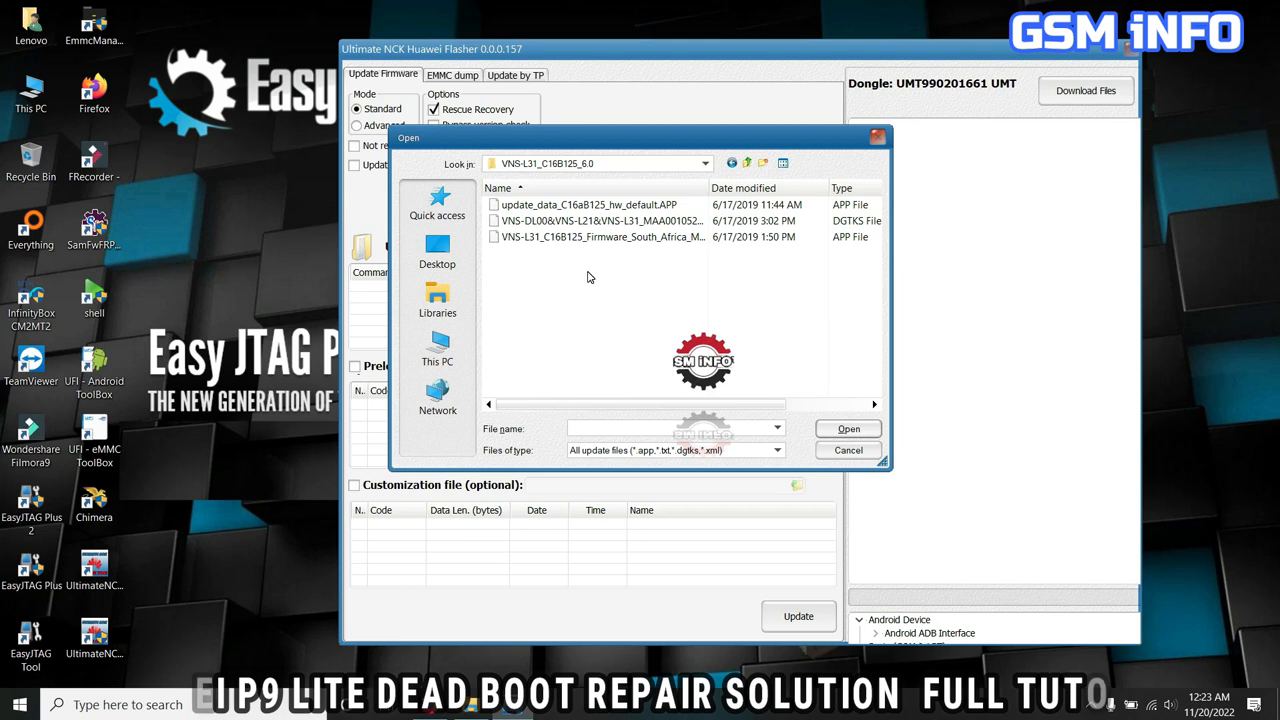
# Load the VNS-L31_MAA001052 board software testpoint file and flash it using the Kirin650_T0_A6.0_V1 bootloader from the server.
pyautogui.doubleClick(574, 221)
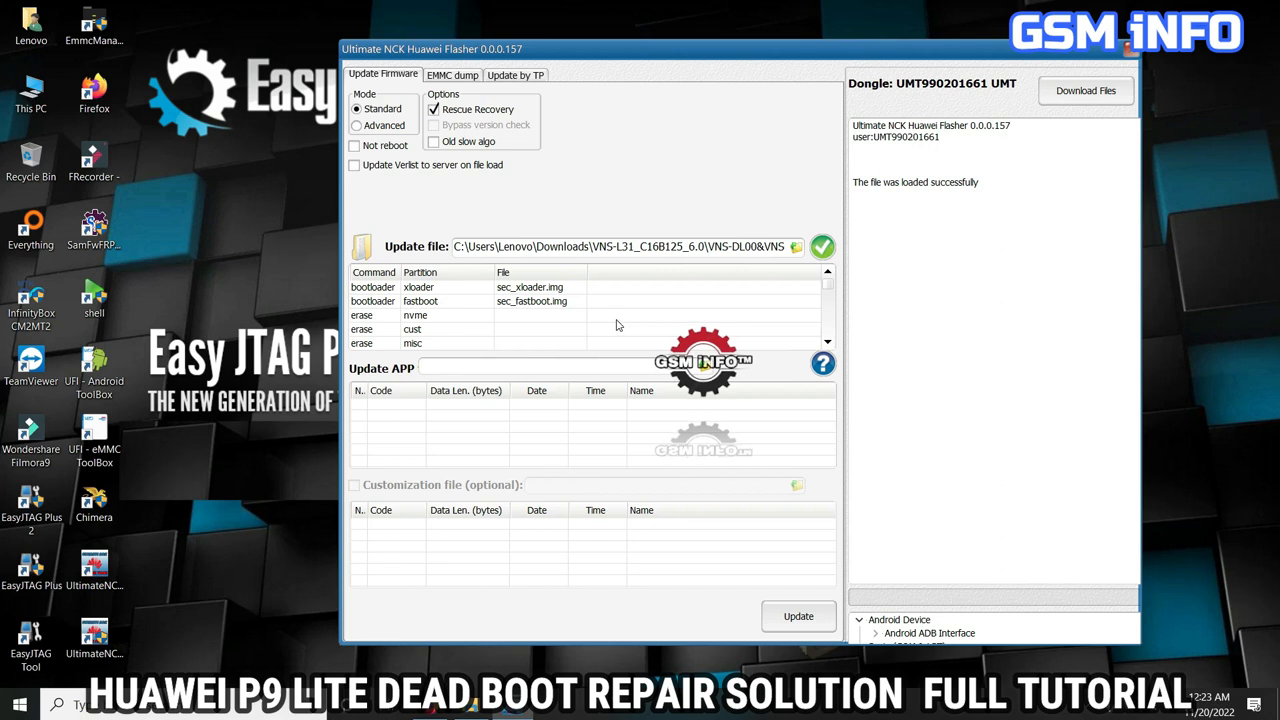
pyautogui.moveTo(812, 49); pyautogui.dragTo(778, 49)
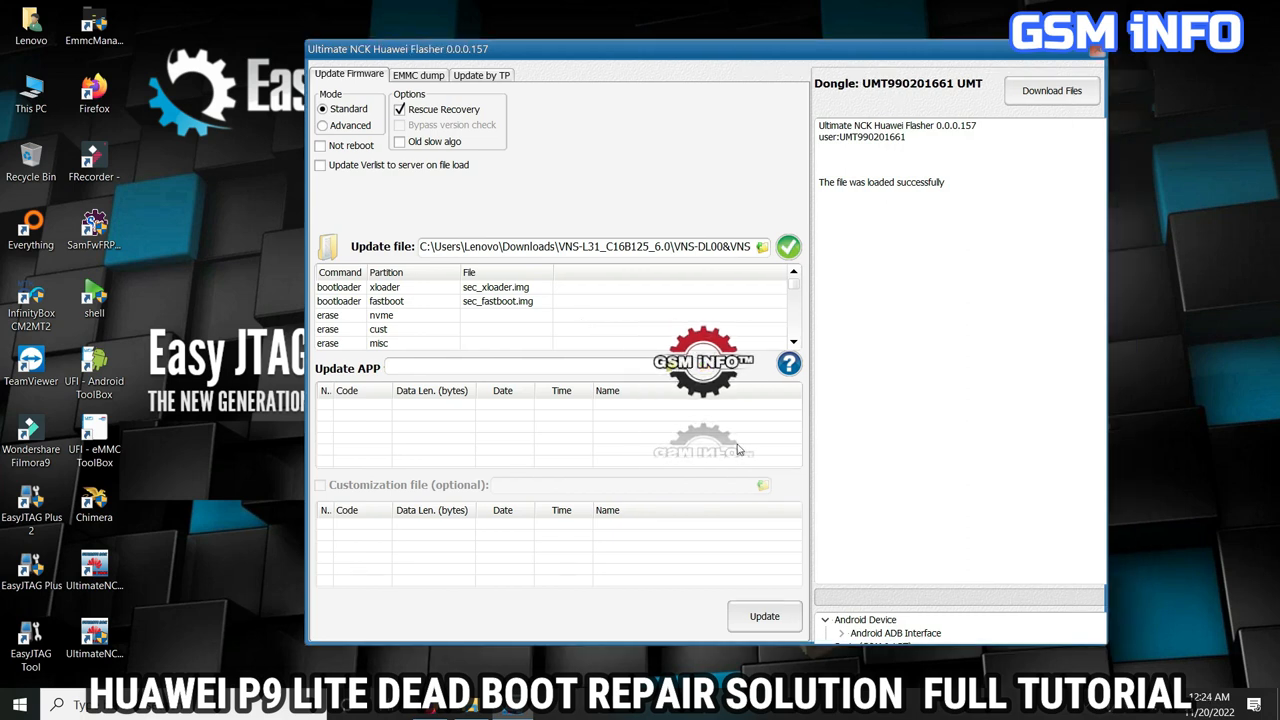
pyautogui.click(767, 614)
pyautogui.click(581, 291)
pyautogui.click(510, 336)
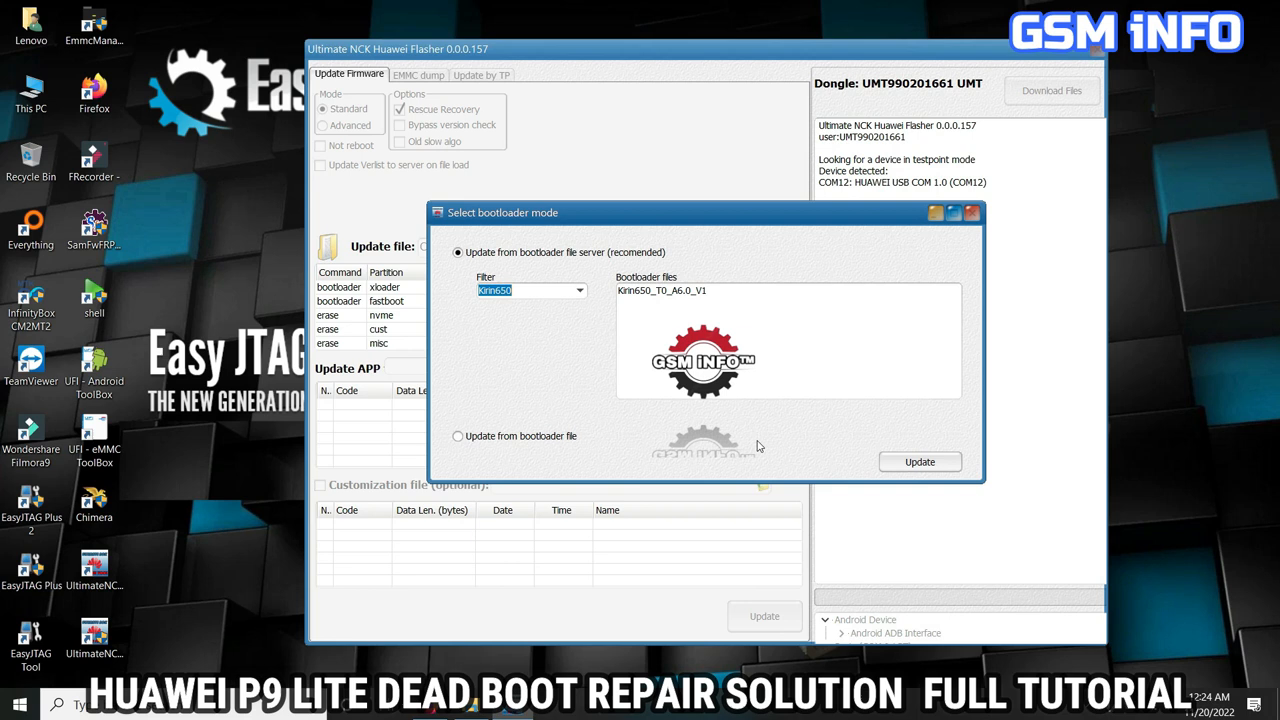
pyautogui.click(680, 291)
pyautogui.click(938, 462)
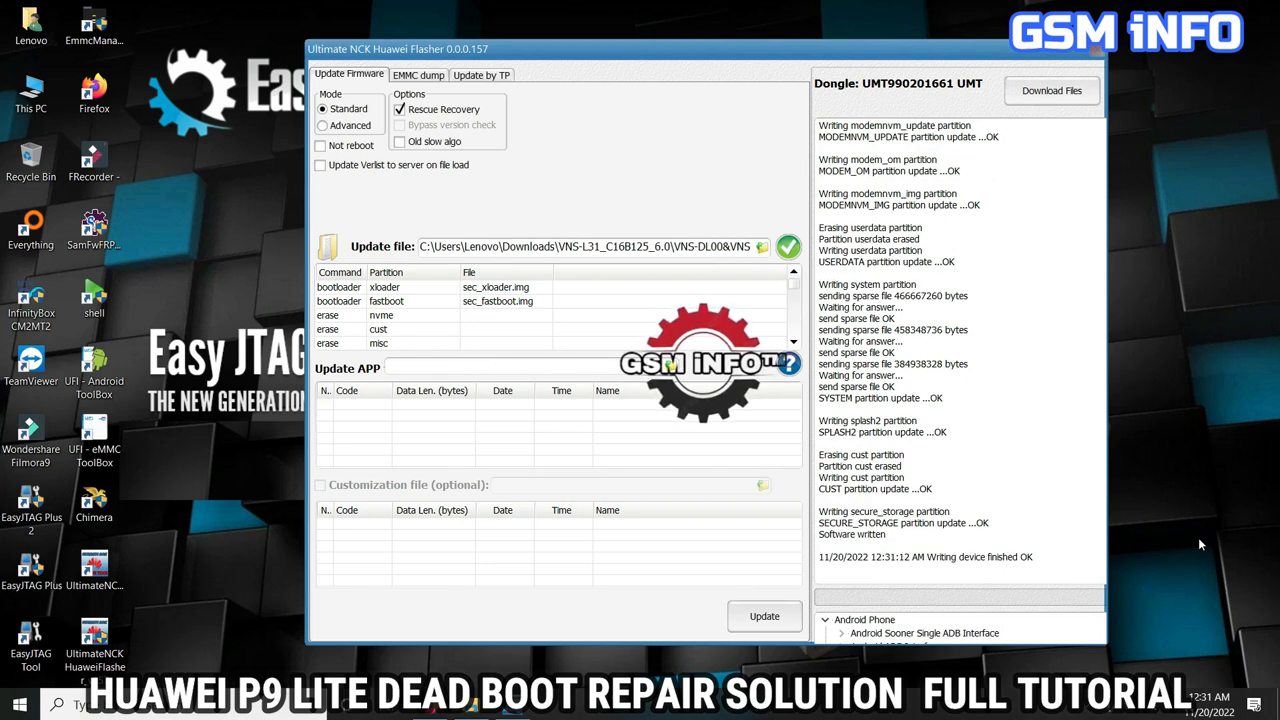
# Close the flasher, switch to Ultimate NCK Huawei Module and open its UMTS repair settings.
pyautogui.click(1097, 51)
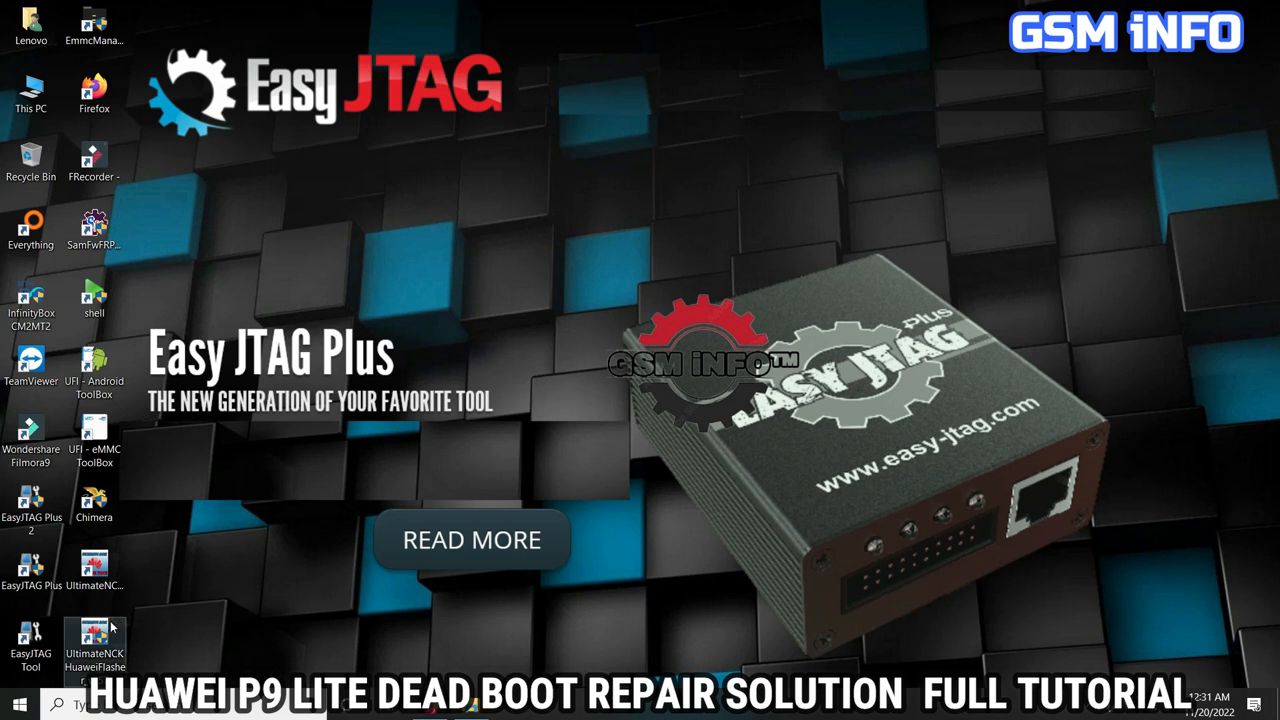
pyautogui.click(102, 569)
pyautogui.doubleClick(102, 569)
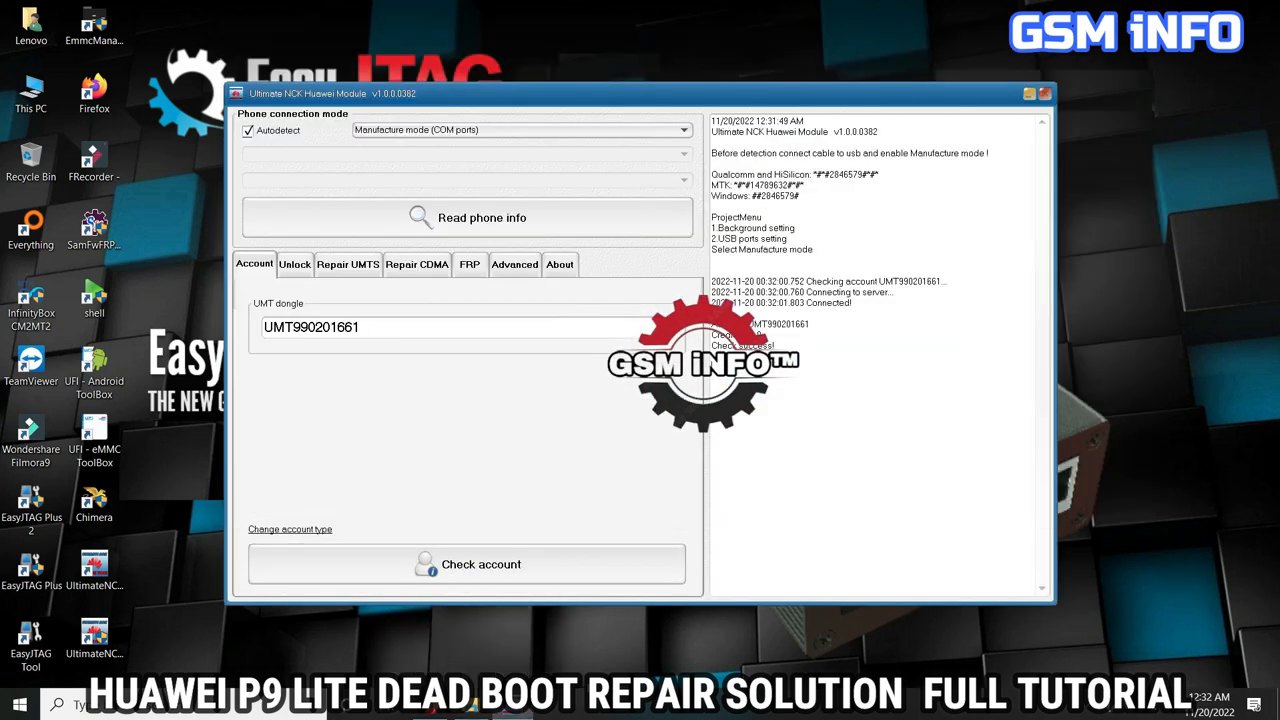
pyautogui.click(345, 266)
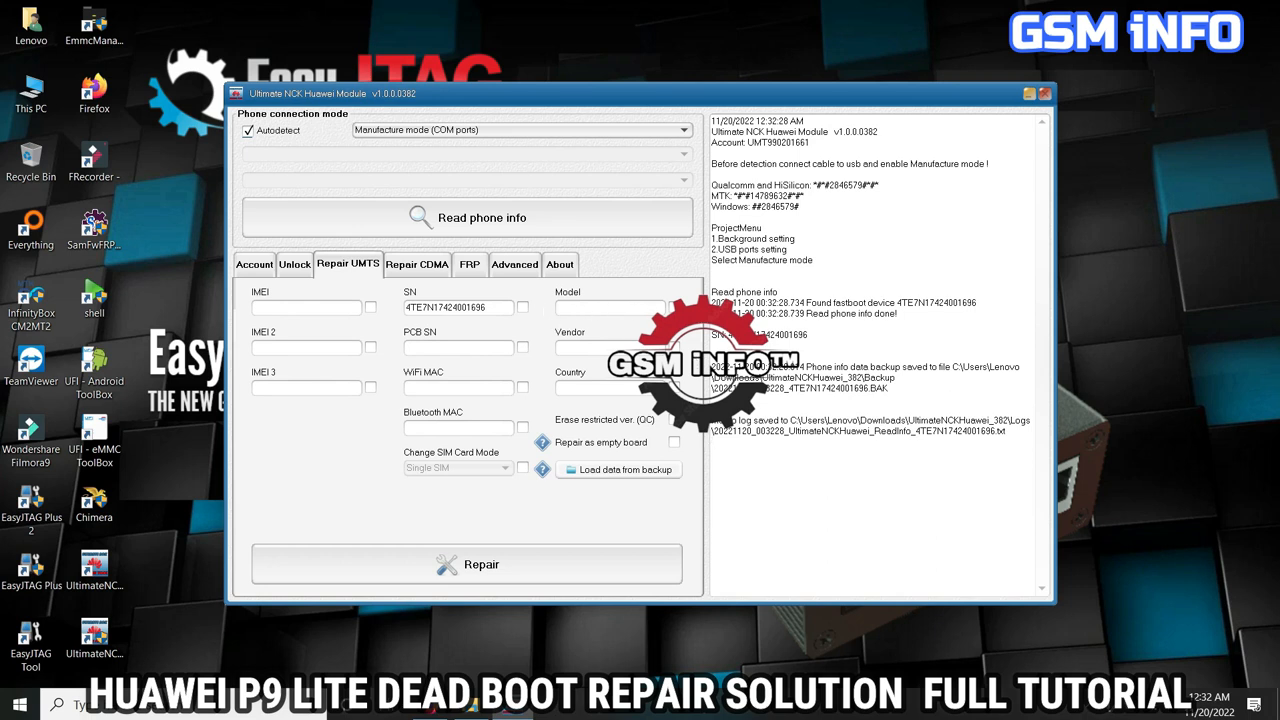
# Set the phone's model to VNS-L31 and its vendor to hw for the UMTS repair.
pyautogui.click(641, 313)
pyautogui.write('Vn')
pyautogui.press('BackSpace')
pyautogui.press('BackSpace')
pyautogui.write('VNS-L31')
pyautogui.click(610, 342)
pyautogui.write('hw')
# Check the country suffix in the name of update_data_C16aB125_hw_default.APP in the VNS-L31_C16B125_6.0 folder.
pyautogui.click(472, 708)
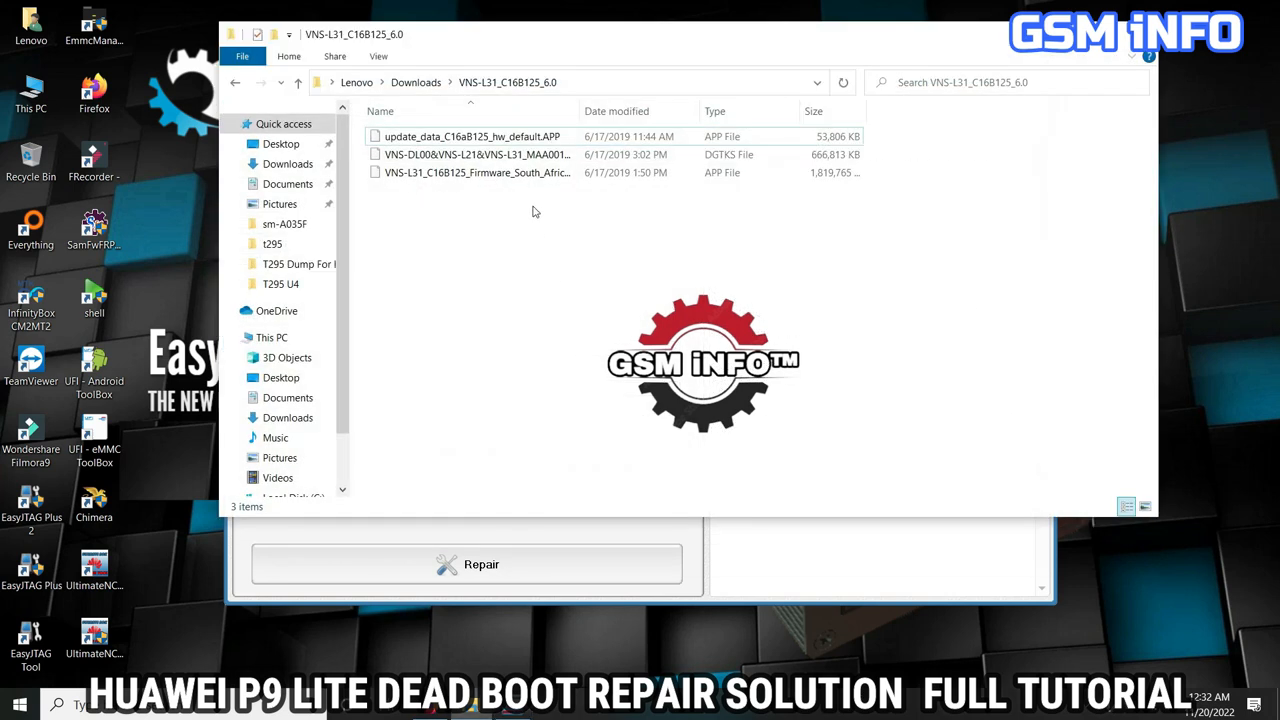
pyautogui.rightClick(530, 145)
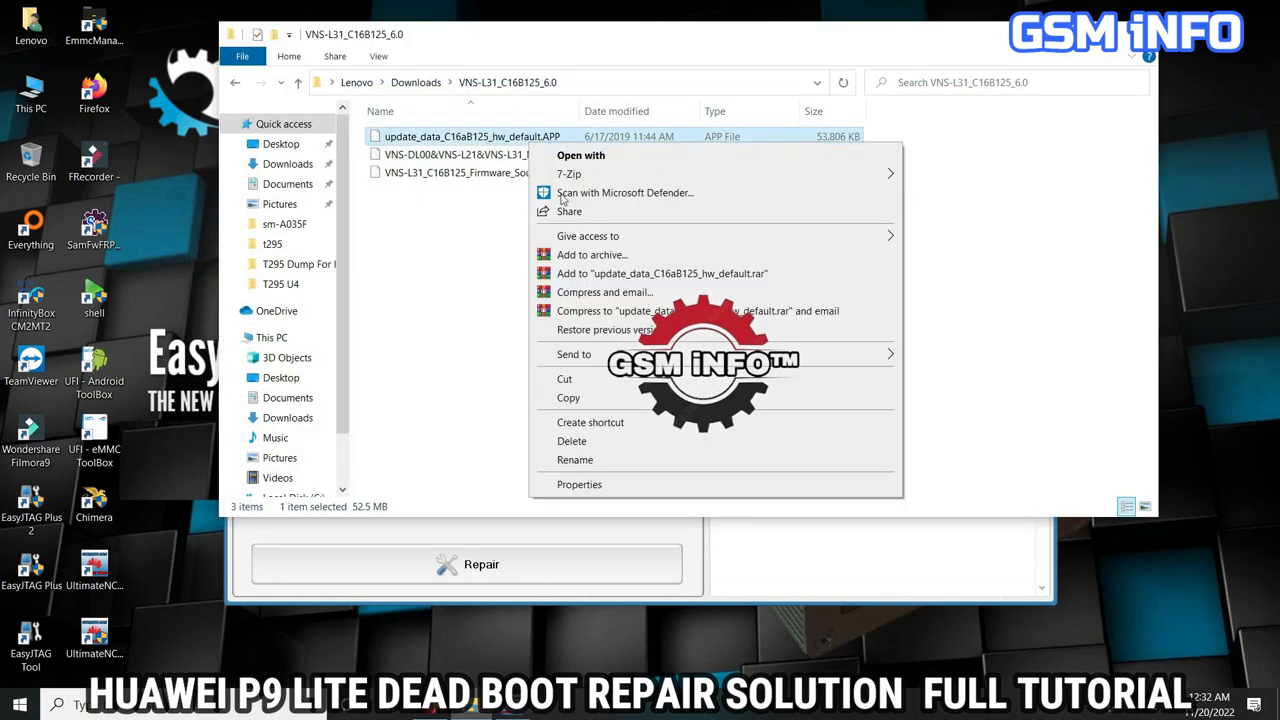
pyautogui.click(578, 460)
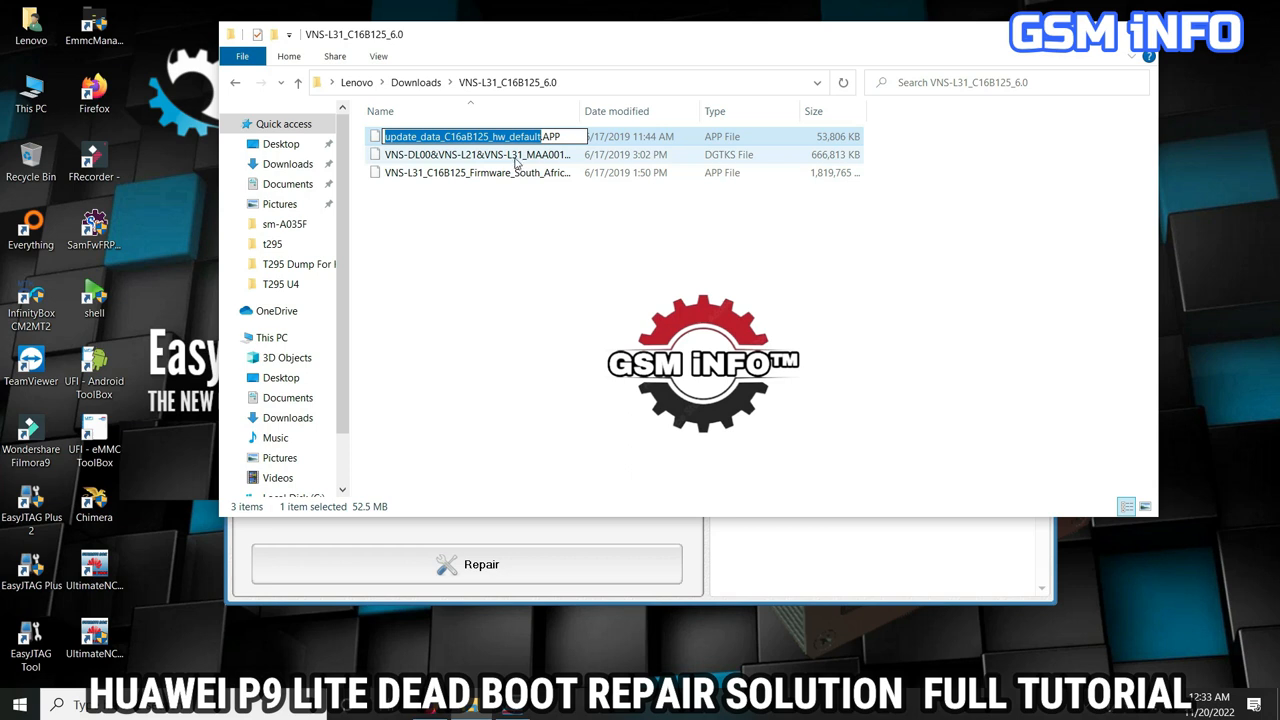
pyautogui.moveTo(509, 137); pyautogui.dragTo(538, 140)
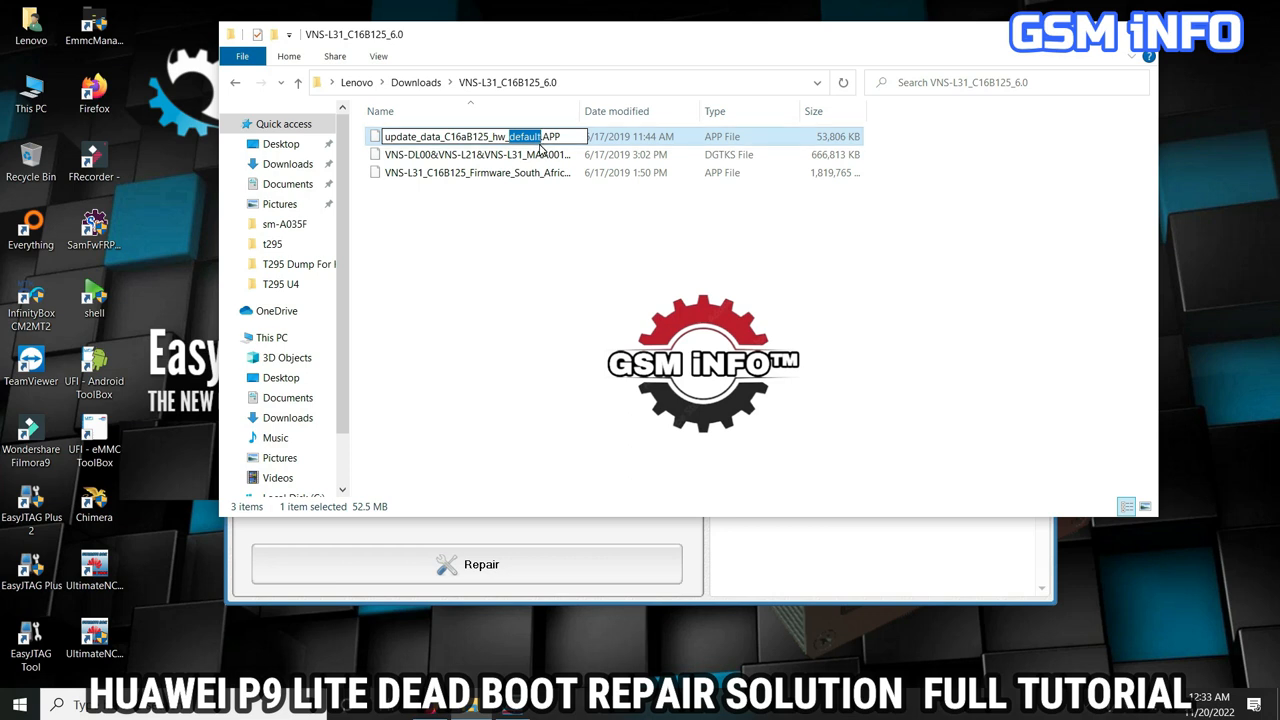
pyautogui.press('Return')
pyautogui.click(562, 306)
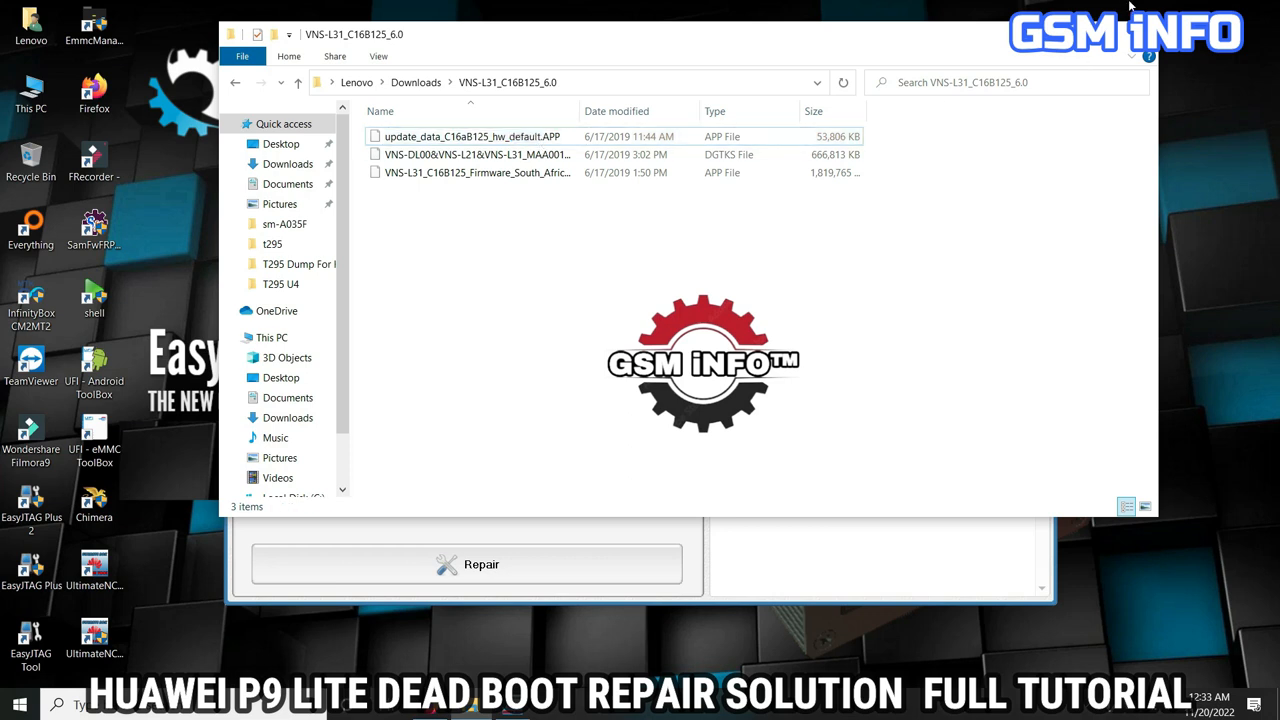
pyautogui.hotkey('alt', 'F4')
# Set the phone's country to default and run the UMTS repair.
pyautogui.click(587, 386)
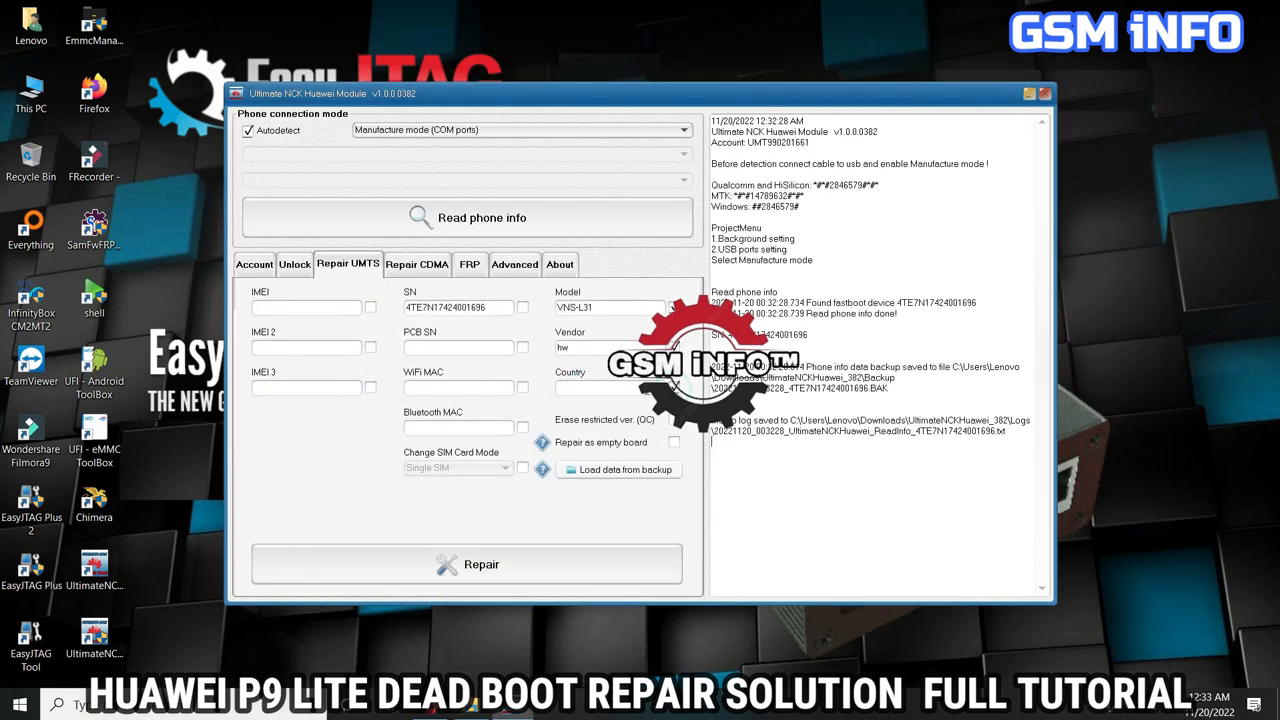
pyautogui.write('default')
pyautogui.click(541, 570)
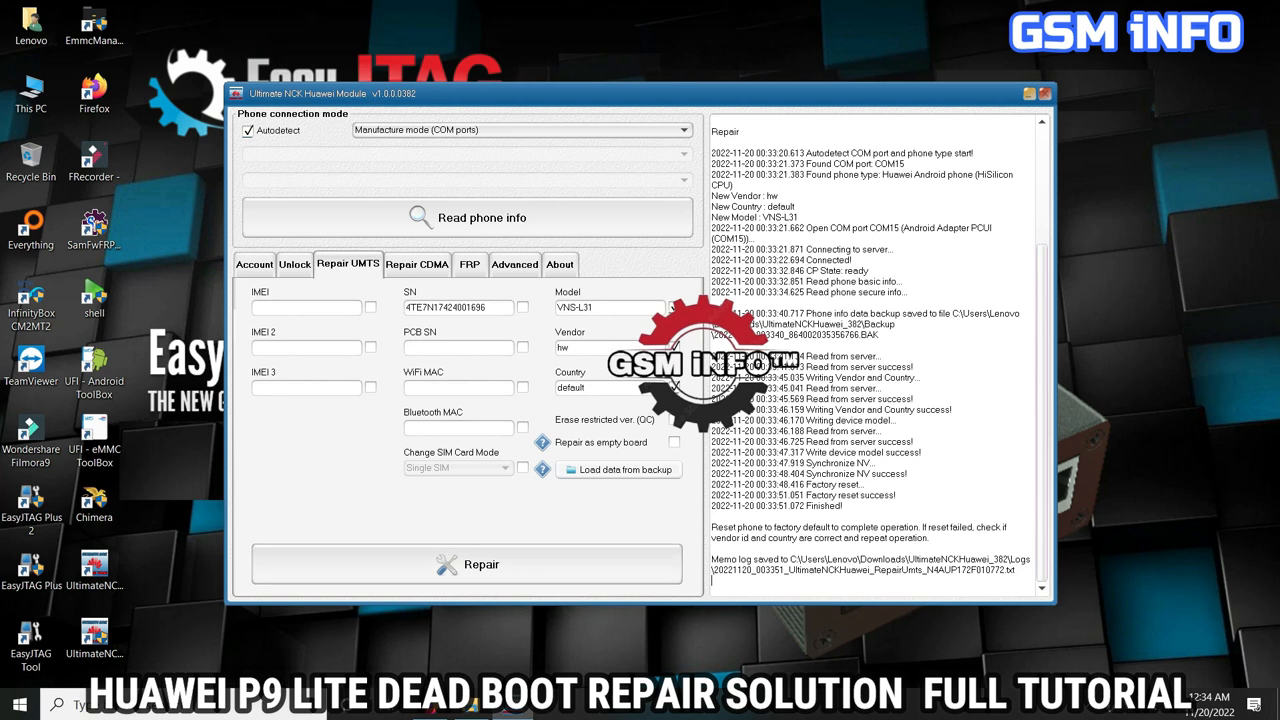
# Close the Huawei Module and switch to Ultimate NCK Huawei Flasher, signing in with the UMT dongle account.
pyautogui.click(1045, 93)
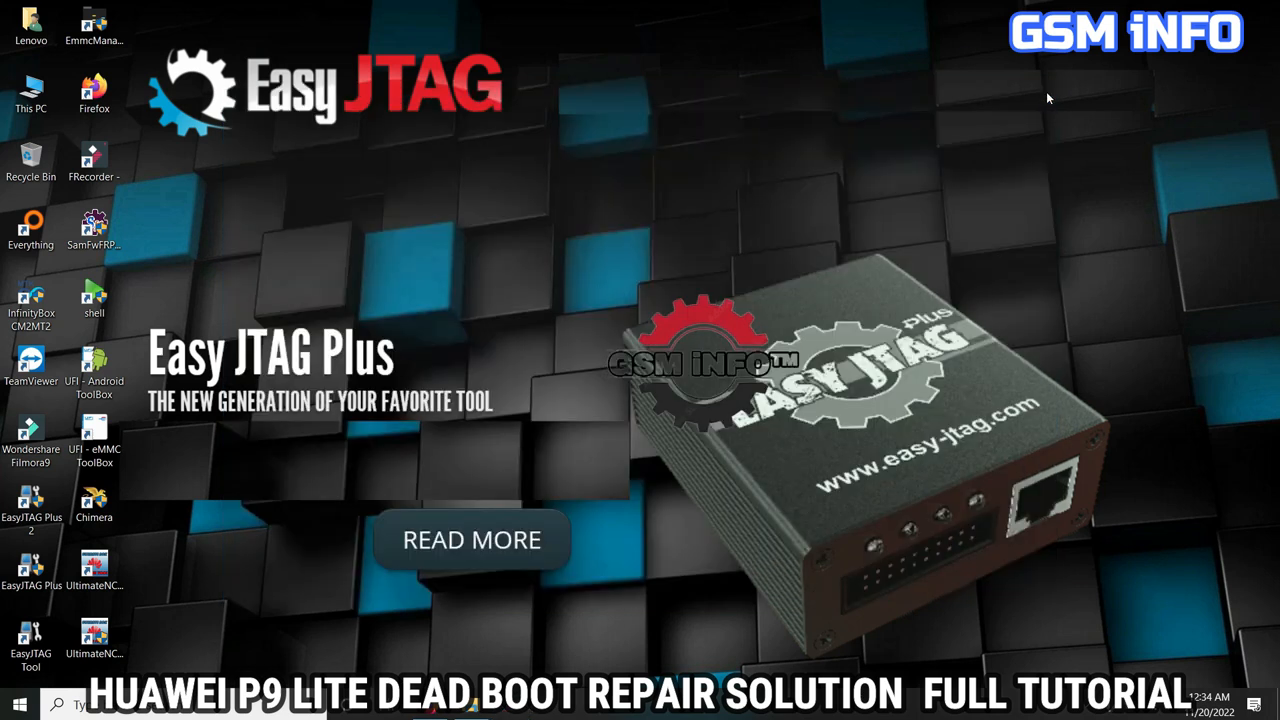
pyautogui.click(95, 632)
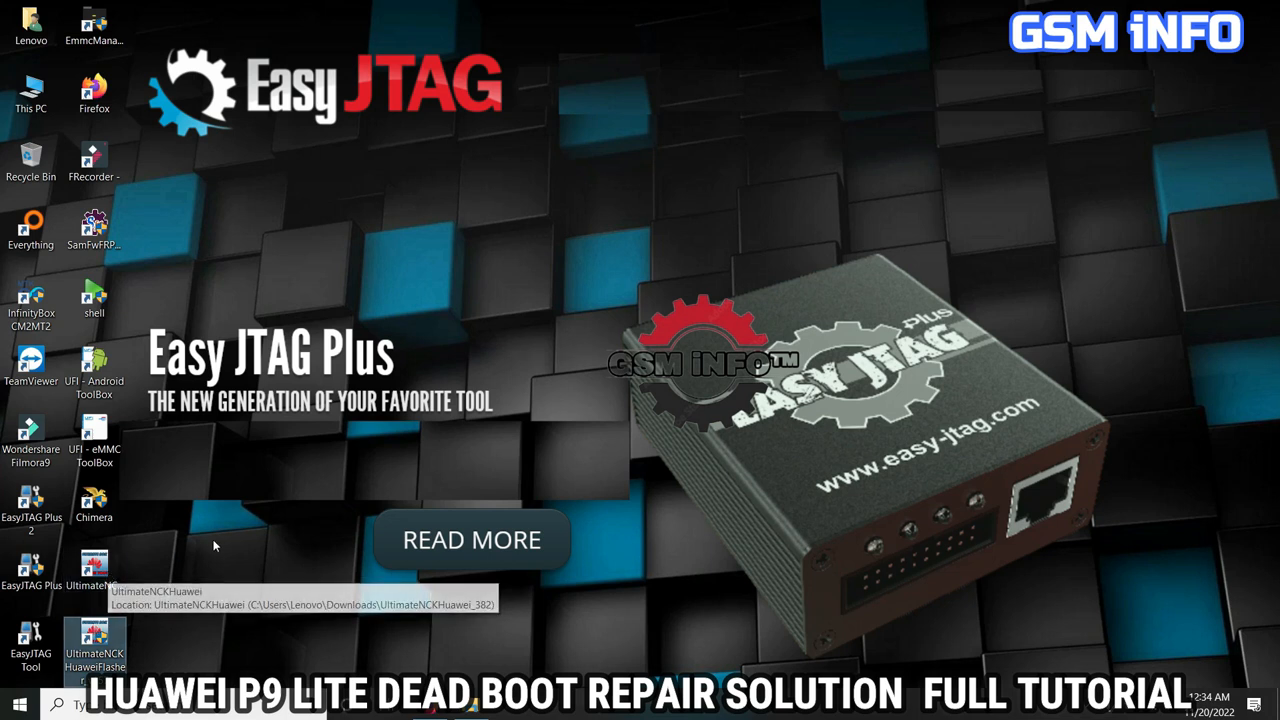
pyautogui.moveTo(258, 531); pyautogui.dragTo(103, 648)
pyautogui.doubleClick(95, 640)
pyautogui.click(563, 347)
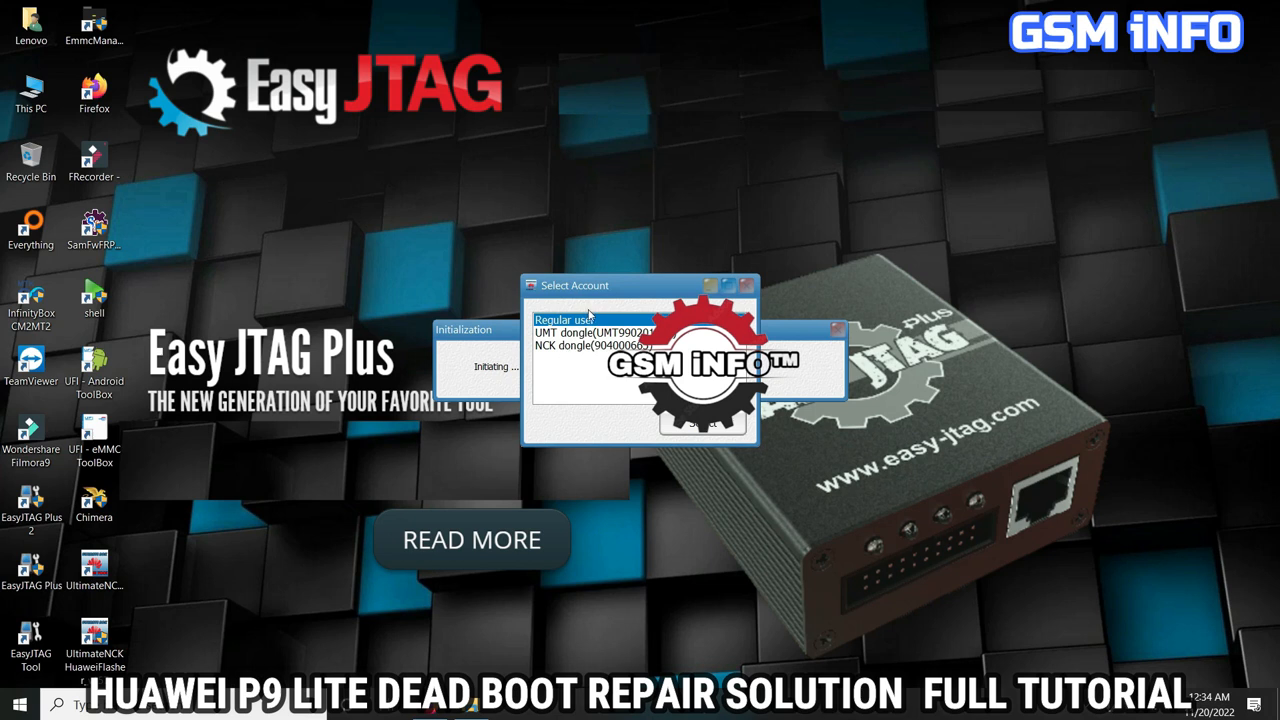
pyautogui.doubleClick(582, 339)
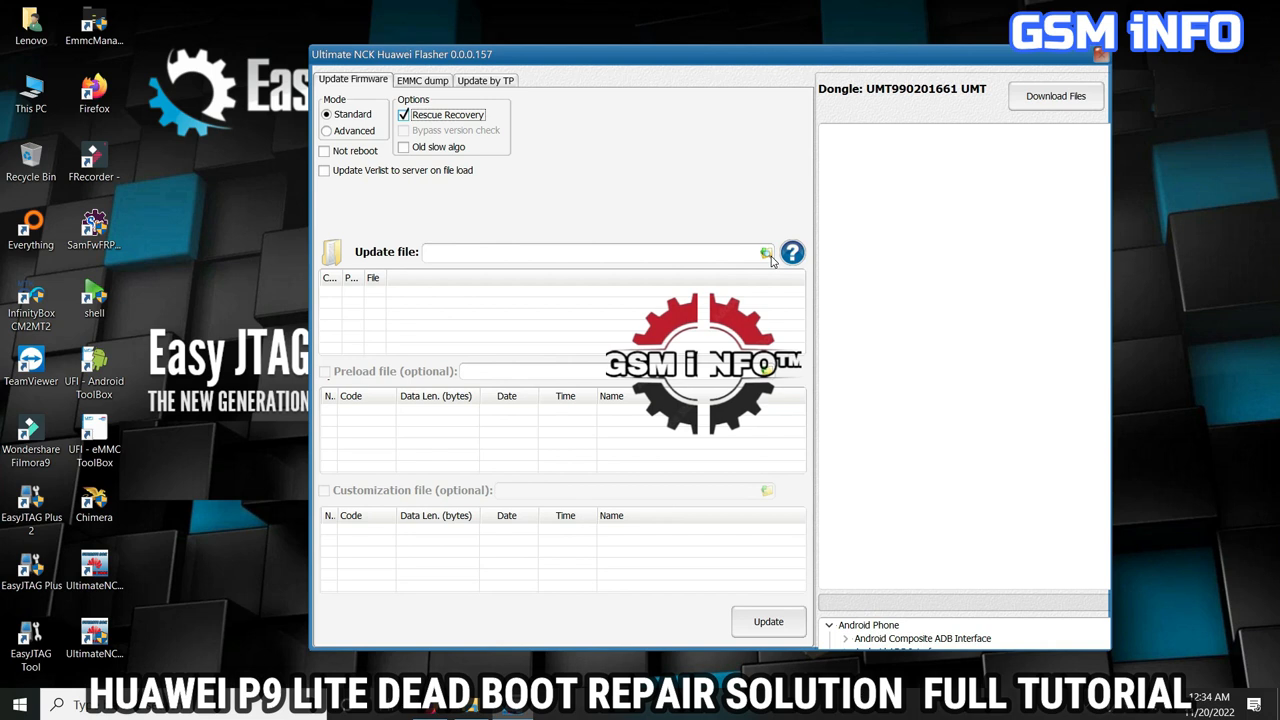
# Load the VNS-L31_C16B125 South Africa firmware as the update file and add the update_data_C16aB125_hw_default.APP customization file.
pyautogui.click(768, 255)
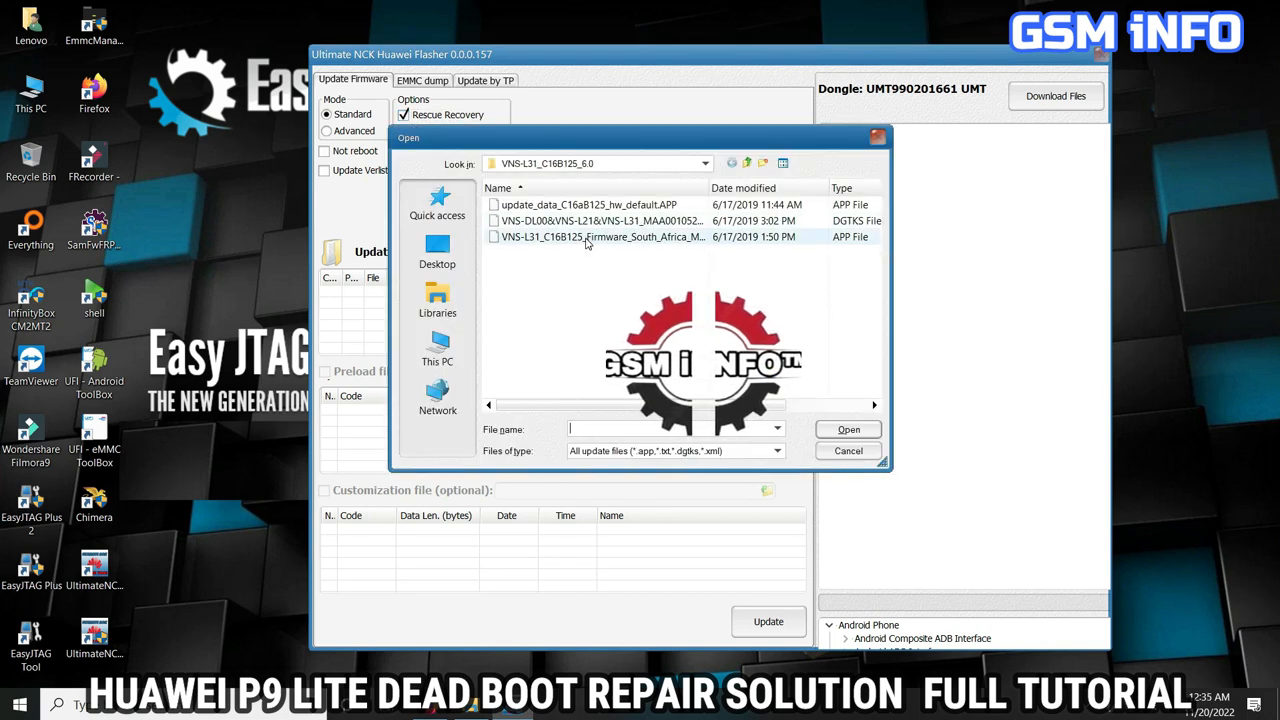
pyautogui.doubleClick(587, 238)
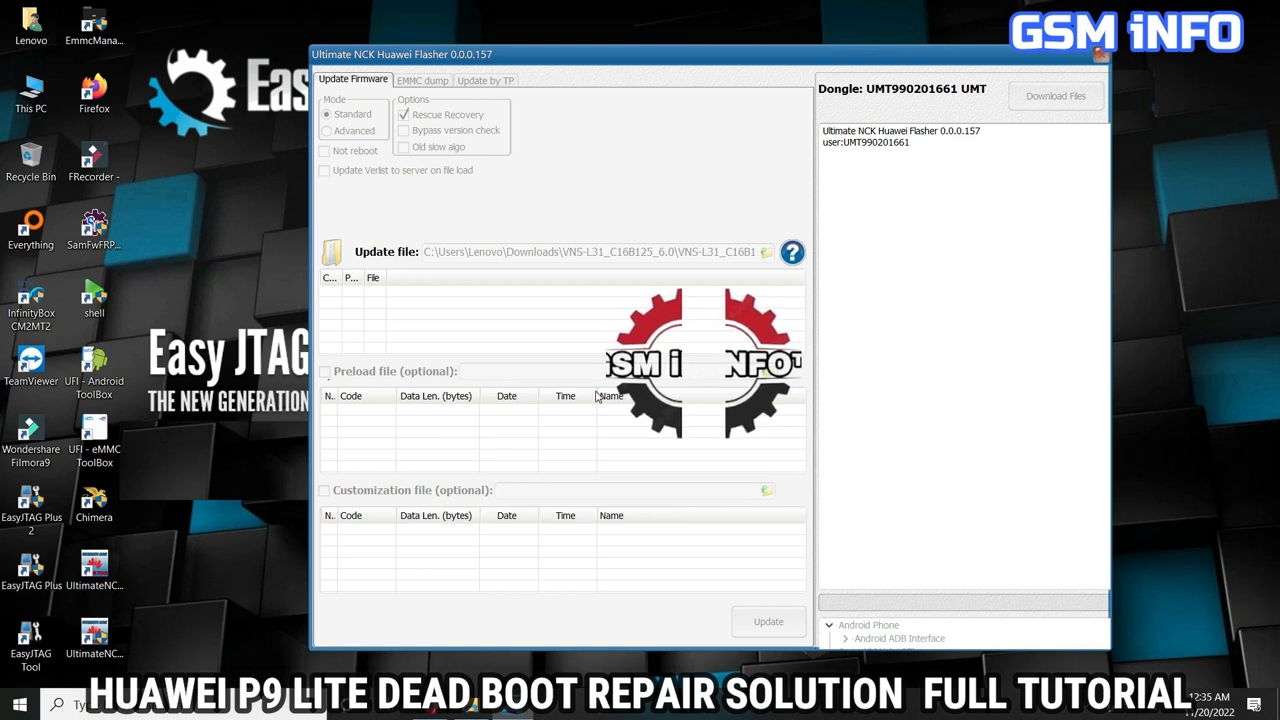
pyautogui.click(423, 490)
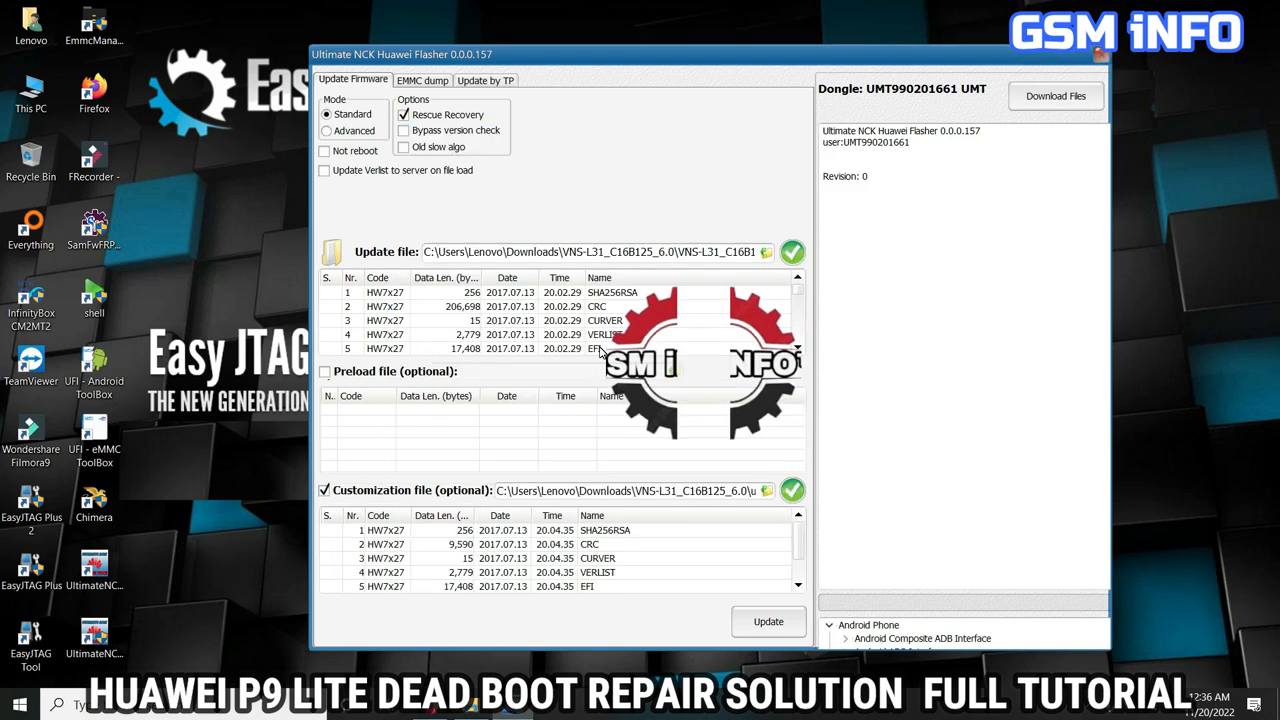